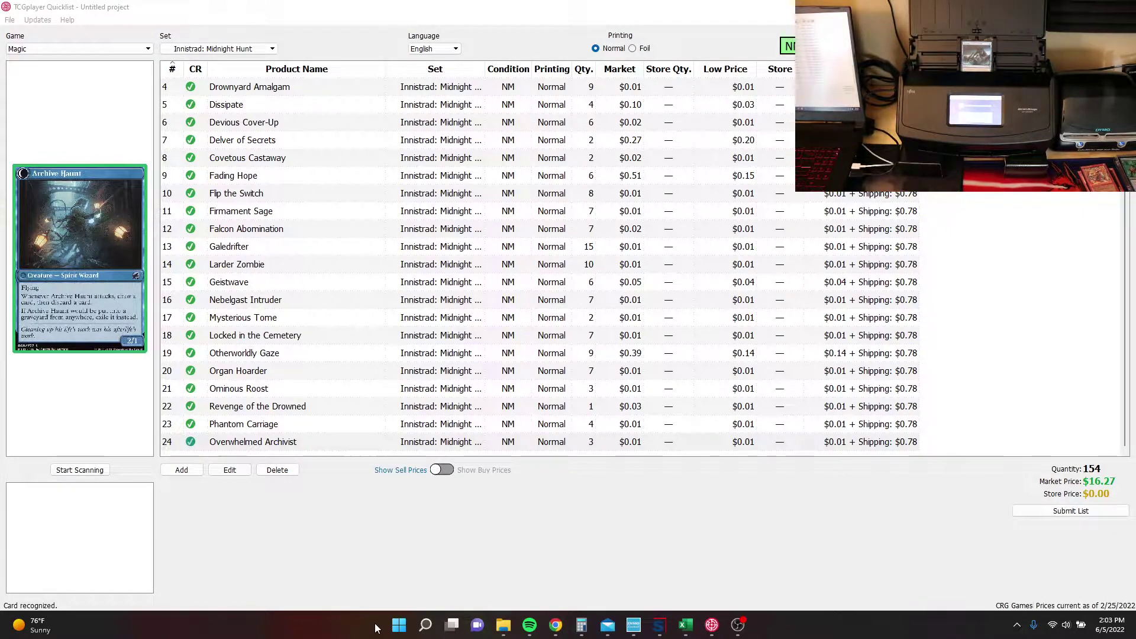
# Focus the Quicklist window and scan the next stack, adding Secrets of the Key through Unblinking Observer.
pyautogui.click(638, 545)
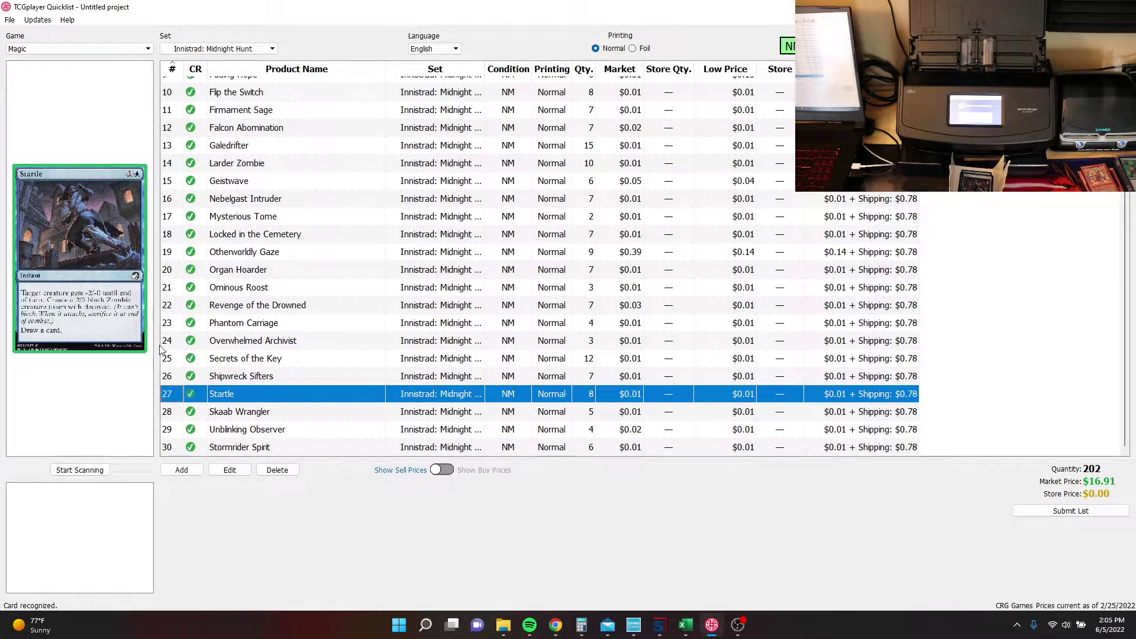
# Keep scanning as Stormrider Spirit and Vivisection join the list, reaching 206 cards.
pyautogui.scroll(3, 166, 337)
pyautogui.scroll(-3, 195, 296)
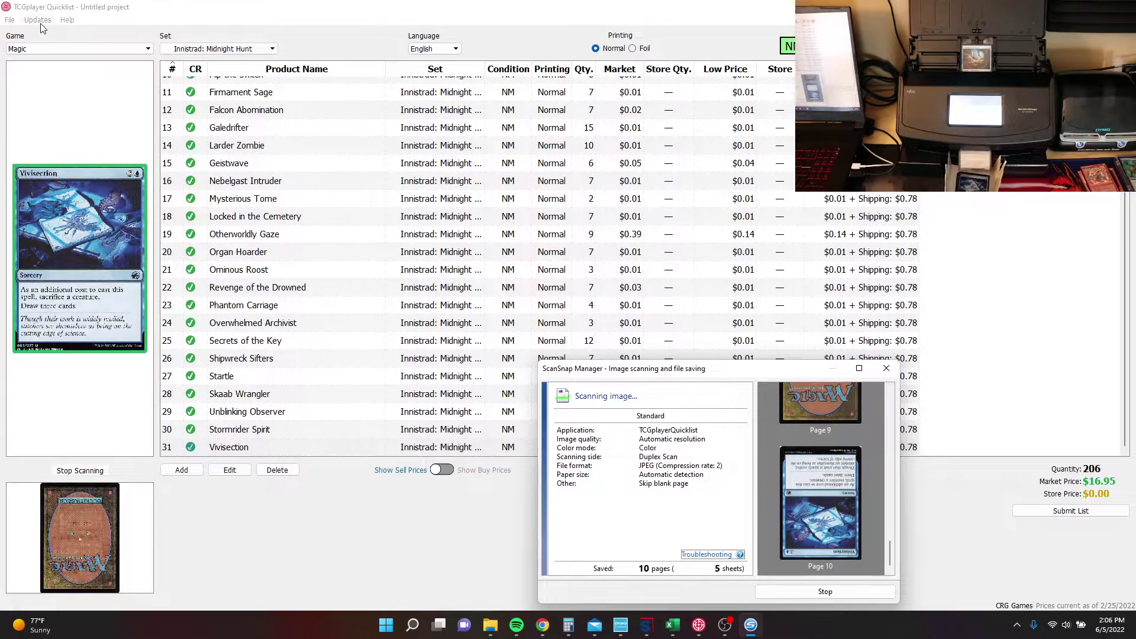
# Open Quicklist Settings from the File menu, showing 1.50s identification time and 80% confidence.
pyautogui.click(11, 20)
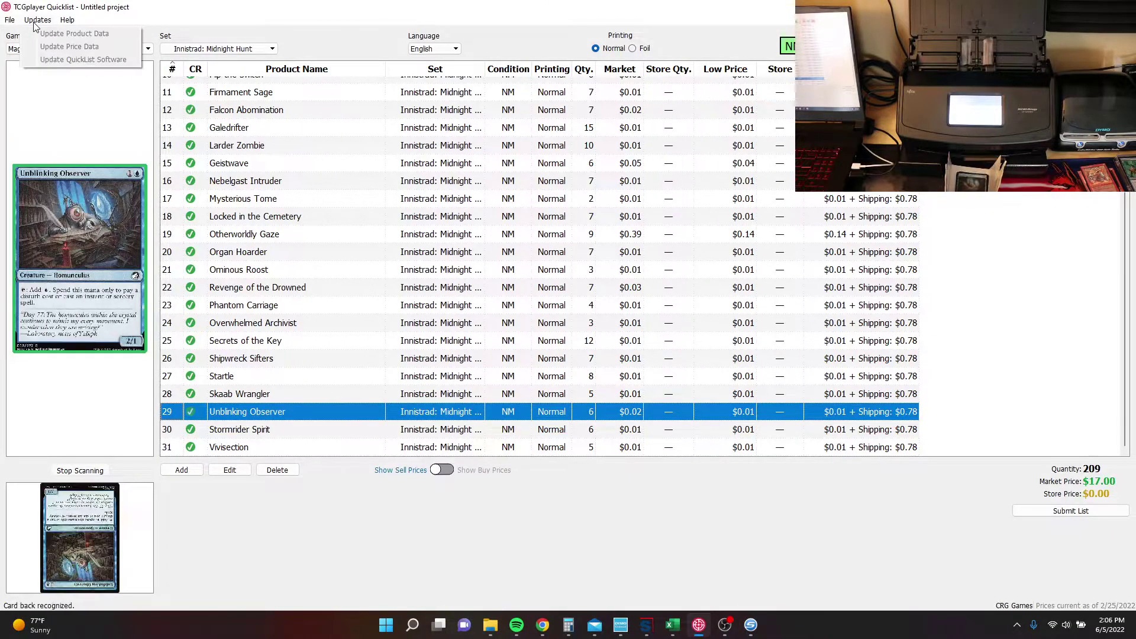
pyautogui.moveTo(23, 24)
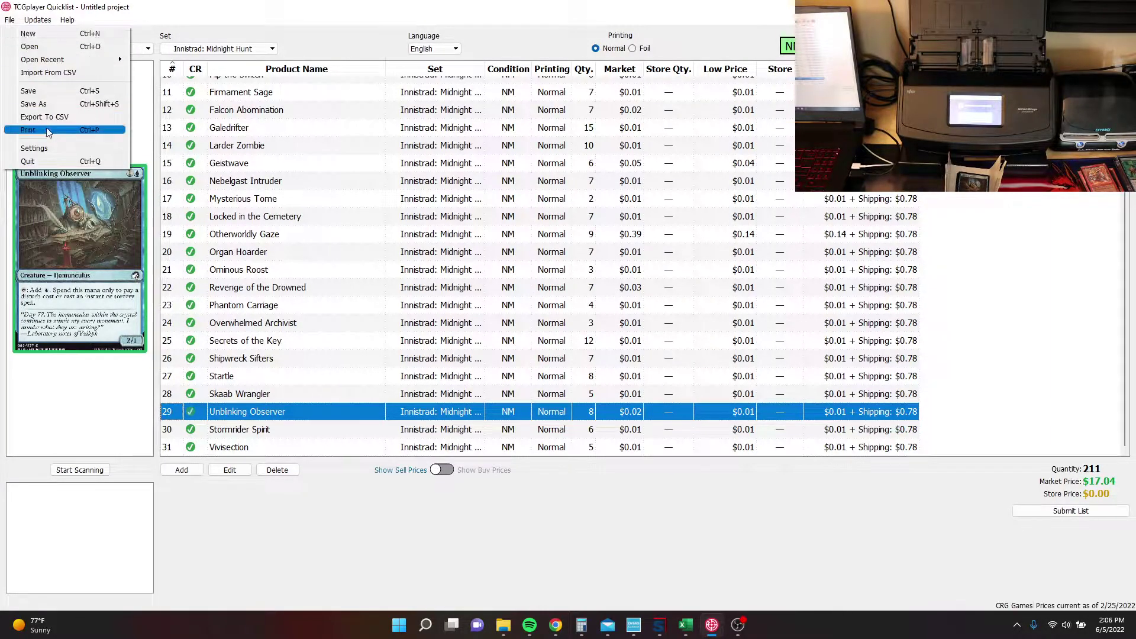
pyautogui.click(52, 153)
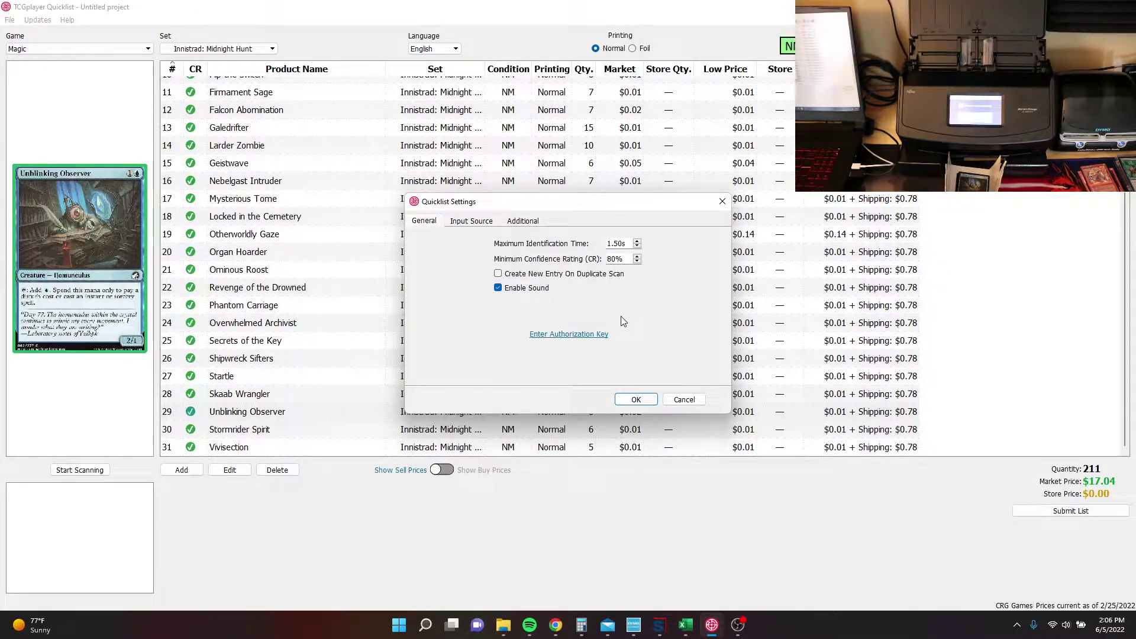
# Close Settings and inspect the Secrets of the Key entry, closing its edit window unchanged.
pyautogui.click(649, 398)
pyautogui.doubleClick(302, 342)
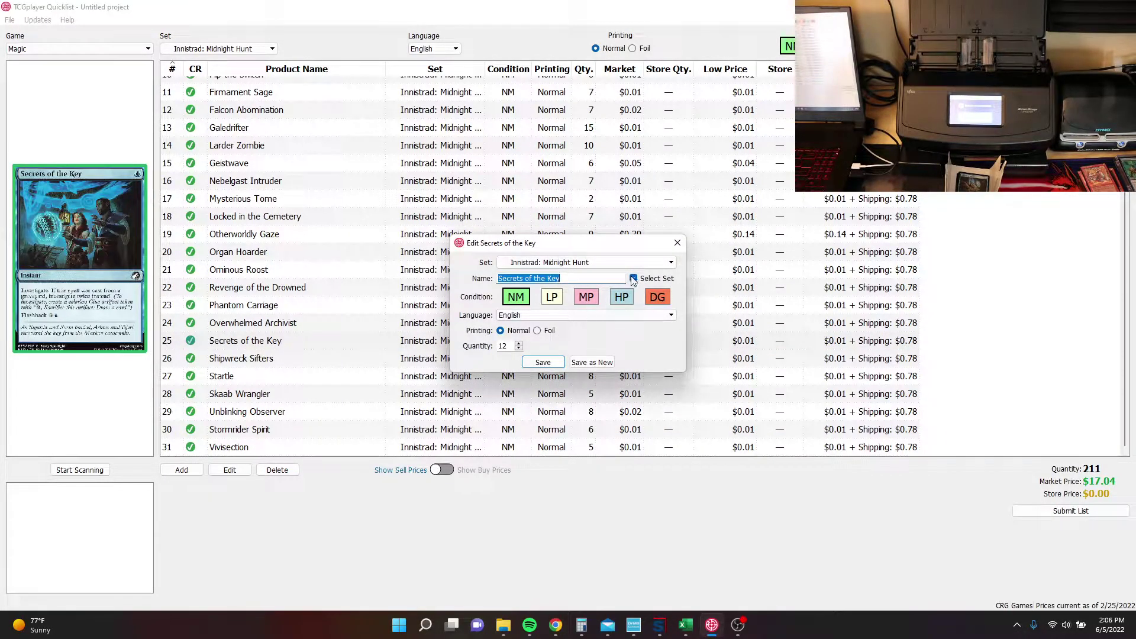
pyautogui.click(676, 243)
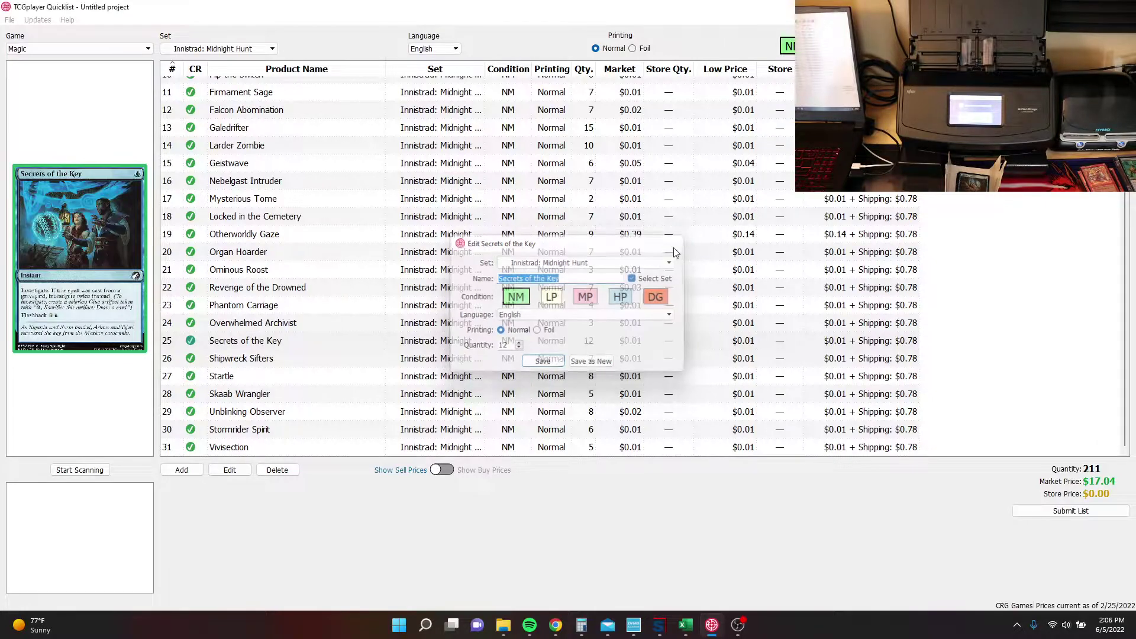
pyautogui.doubleClick(269, 345)
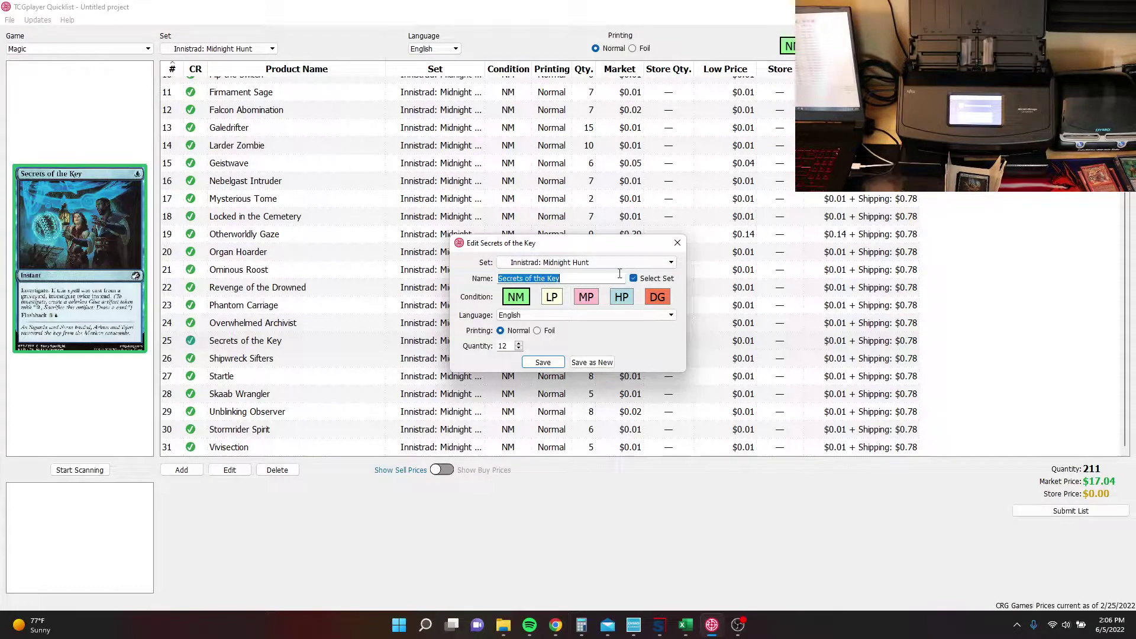
pyautogui.click(677, 243)
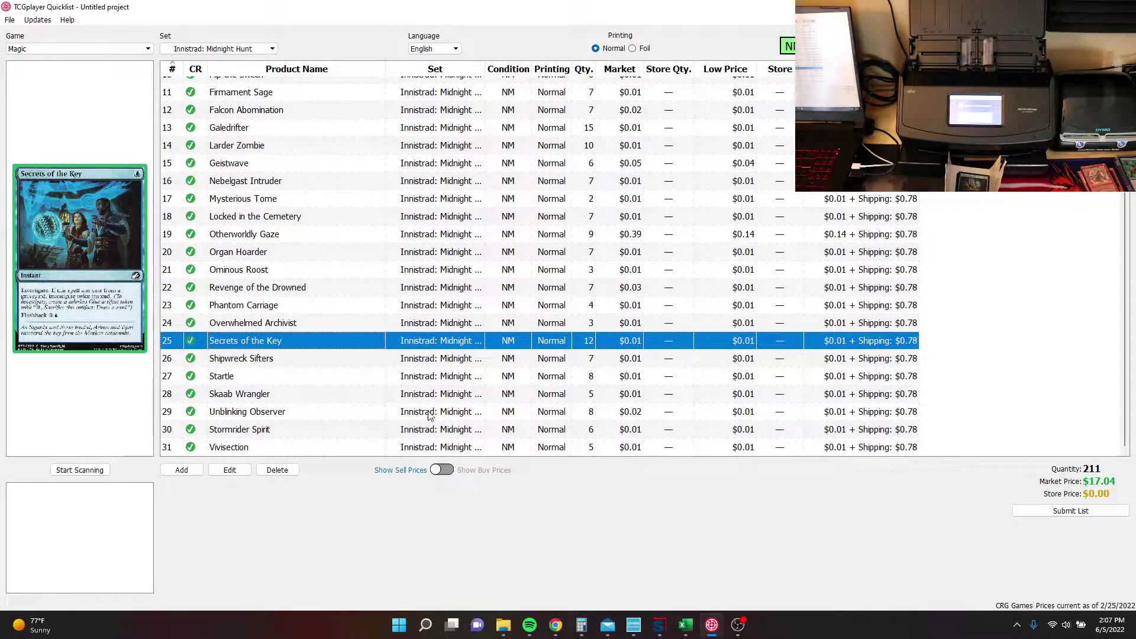
# Check Secrets of the Key's Set dropdown and keep Innistrad: Midnight Hunt.
pyautogui.doubleClick(336, 340)
pyautogui.click(670, 262)
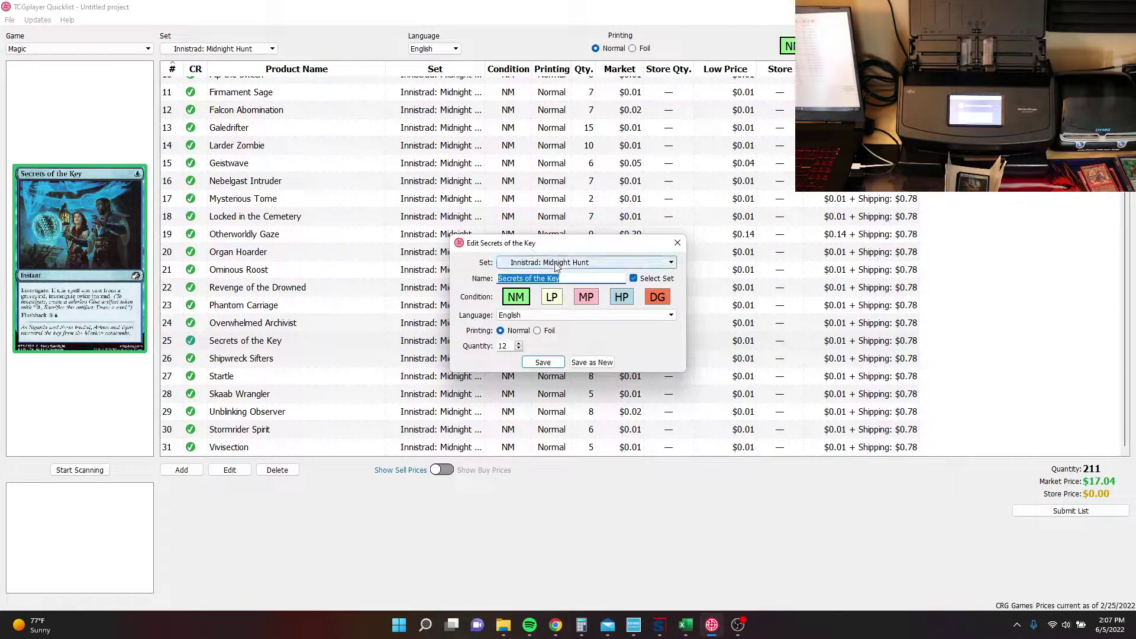
pyautogui.click(678, 247)
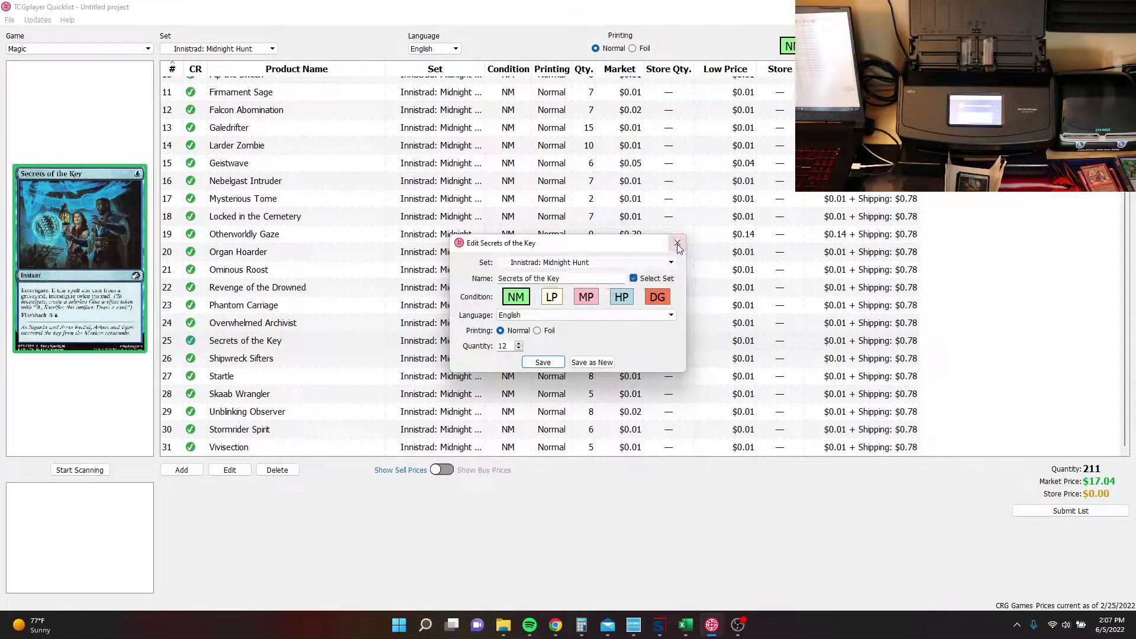
# Close the edit window unchanged and review the submitted 211-product list in the Seller Portal.
pyautogui.click(677, 243)
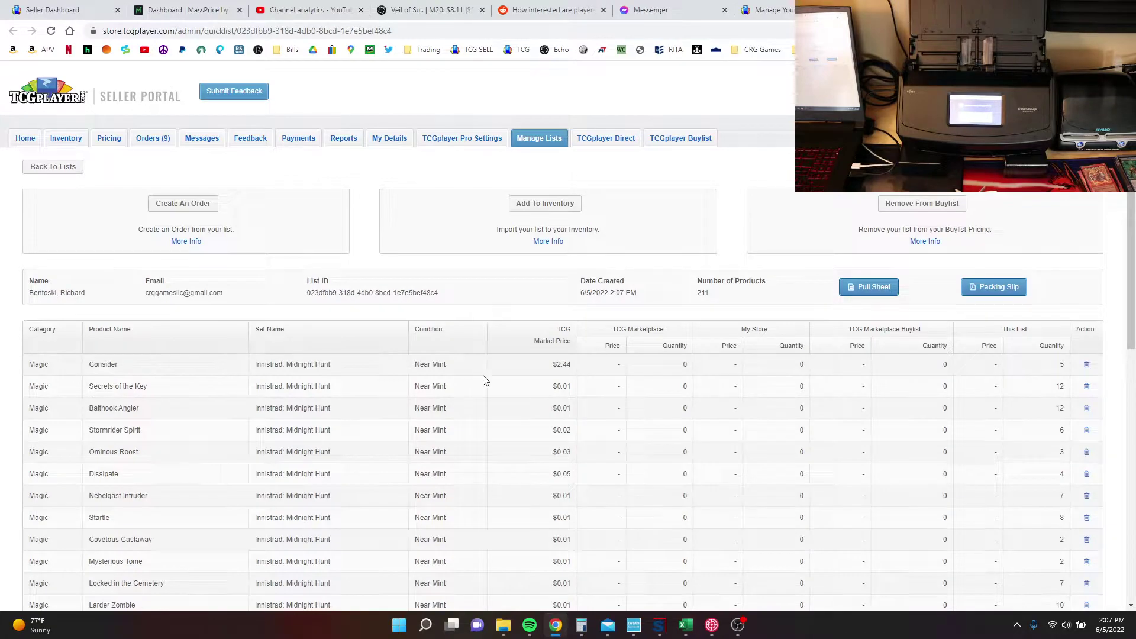
pyautogui.scroll(-8, 469, 385)
pyautogui.scroll(10, 470, 384)
# Add the 211-product list to inventory and confirm, staging every product.
pyautogui.click(562, 204)
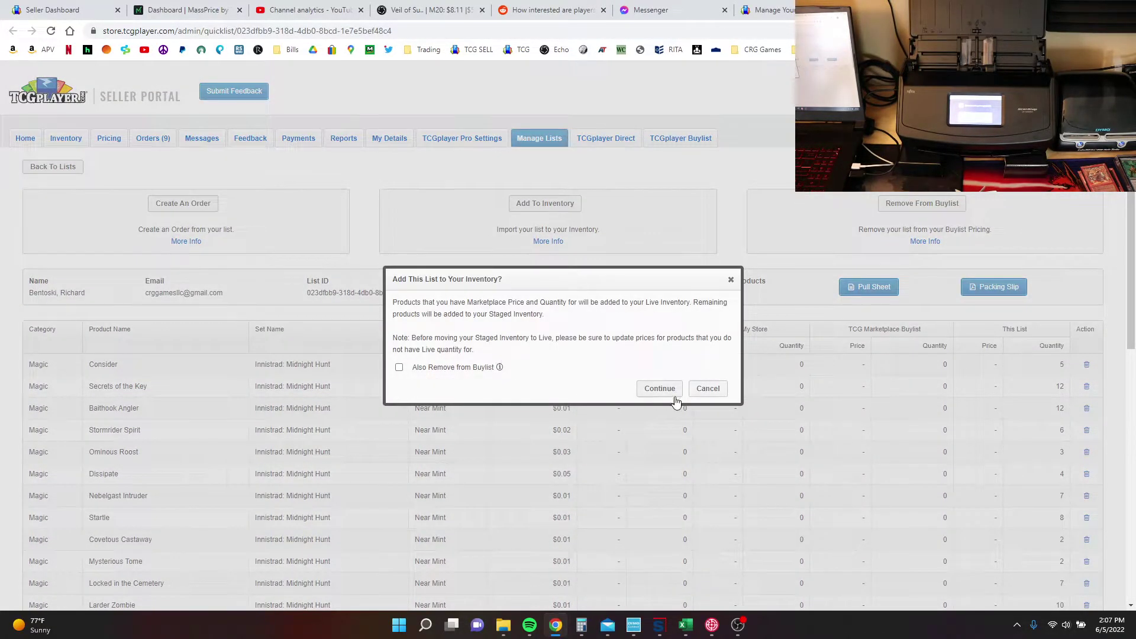
pyautogui.click(659, 388)
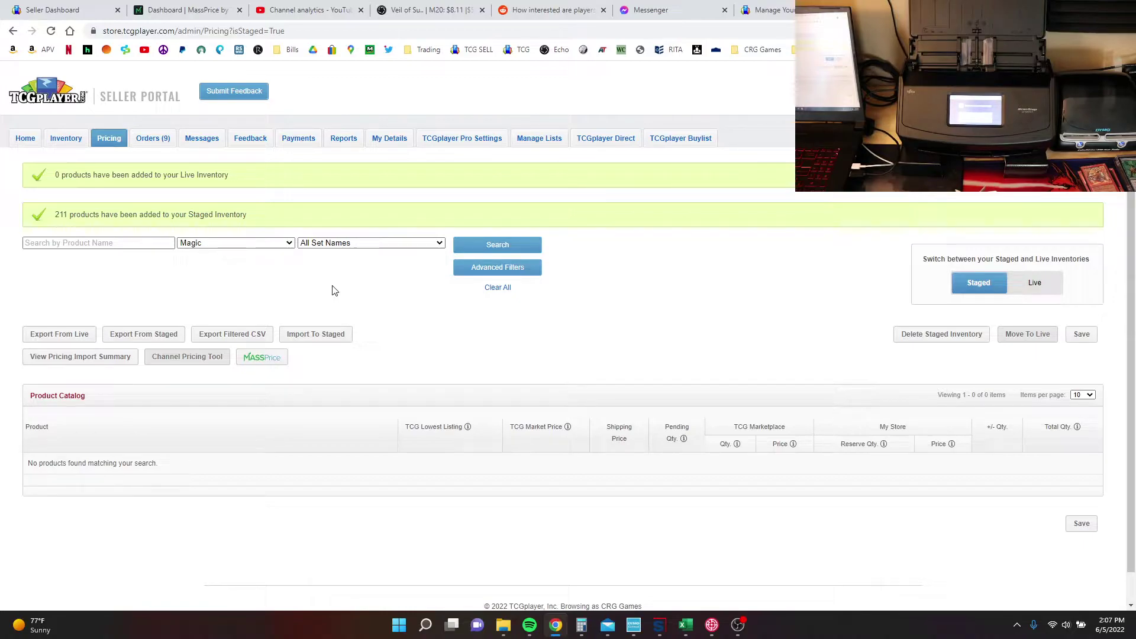
# Search staged Magic products and scroll through the 64 Midnight Hunt results with prices and quantities.
pyautogui.click(496, 246)
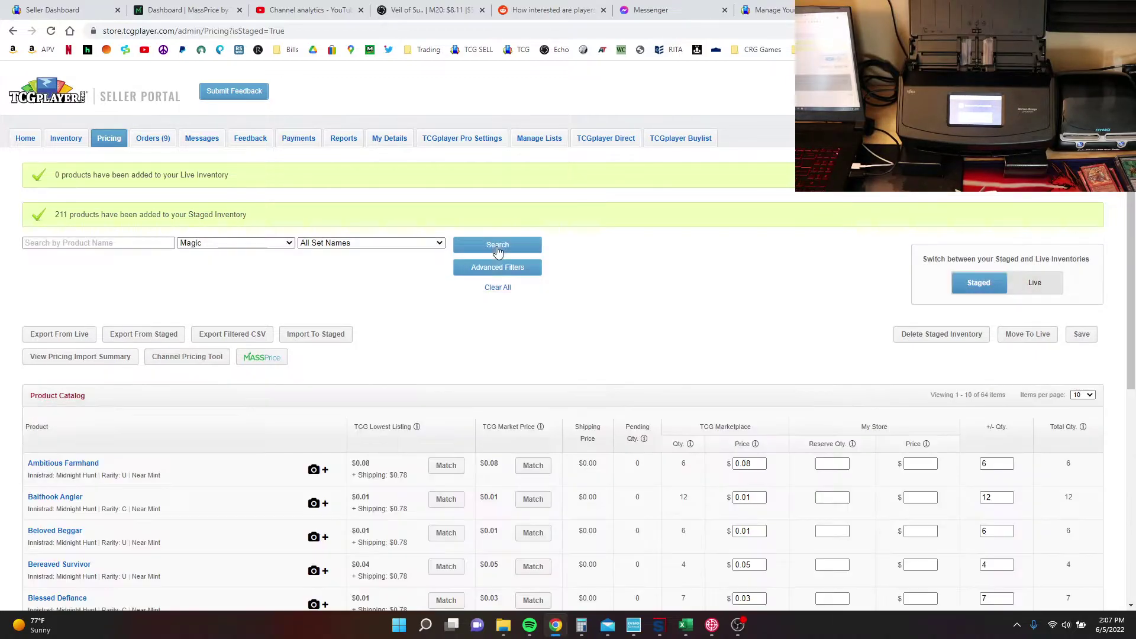
pyautogui.scroll(-5, 638, 353)
pyautogui.scroll(2, 638, 352)
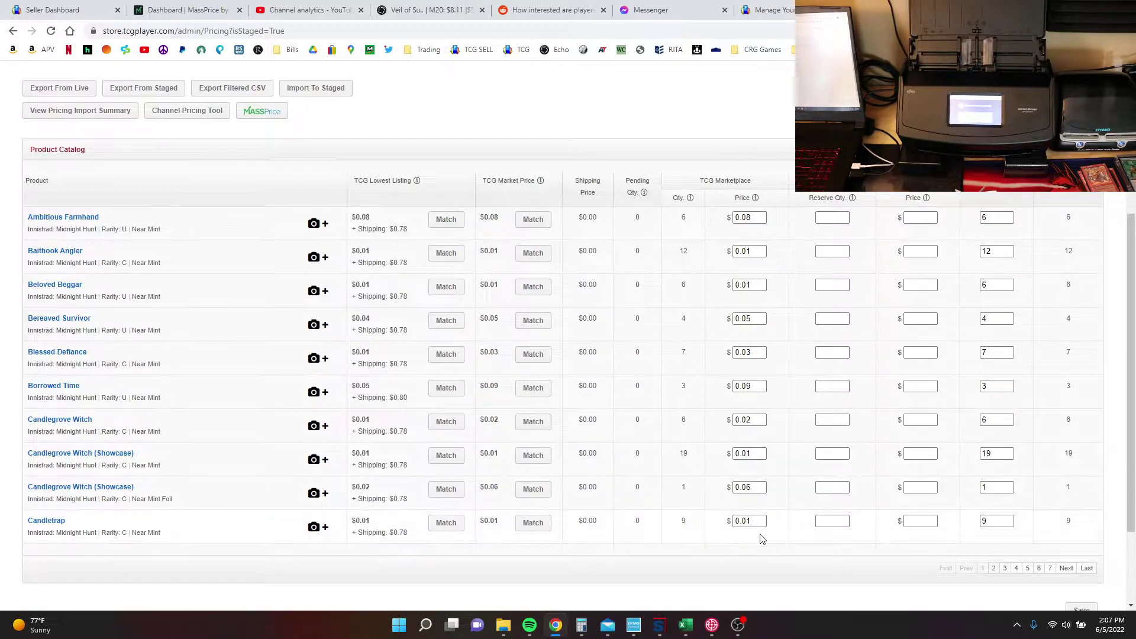
pyautogui.scroll(-2, 744, 341)
pyautogui.scroll(2, 749, 207)
pyautogui.scroll(3, 1000, 219)
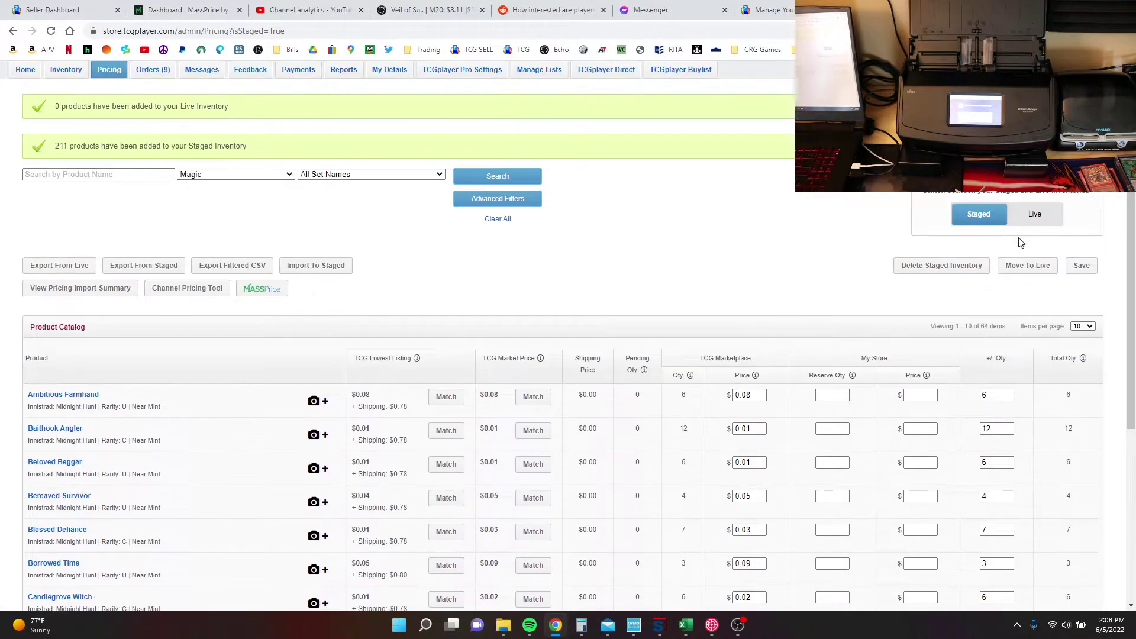
# Move all 64 staged search-result prices to Live and dismiss the success message.
pyautogui.click(1027, 265)
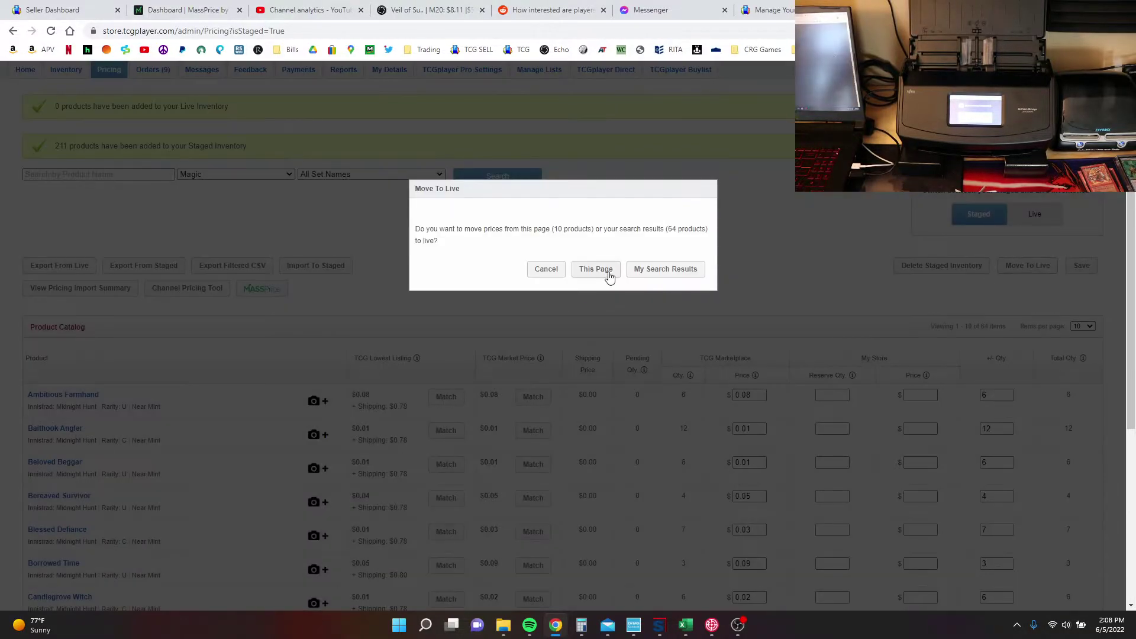
pyautogui.click(684, 270)
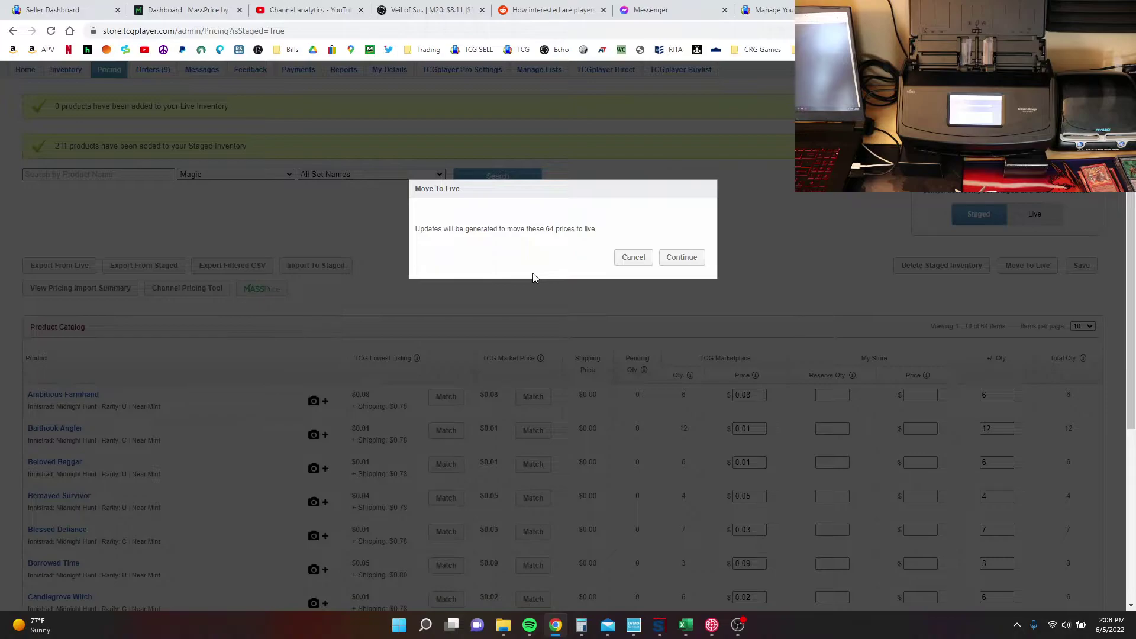
pyautogui.click(693, 257)
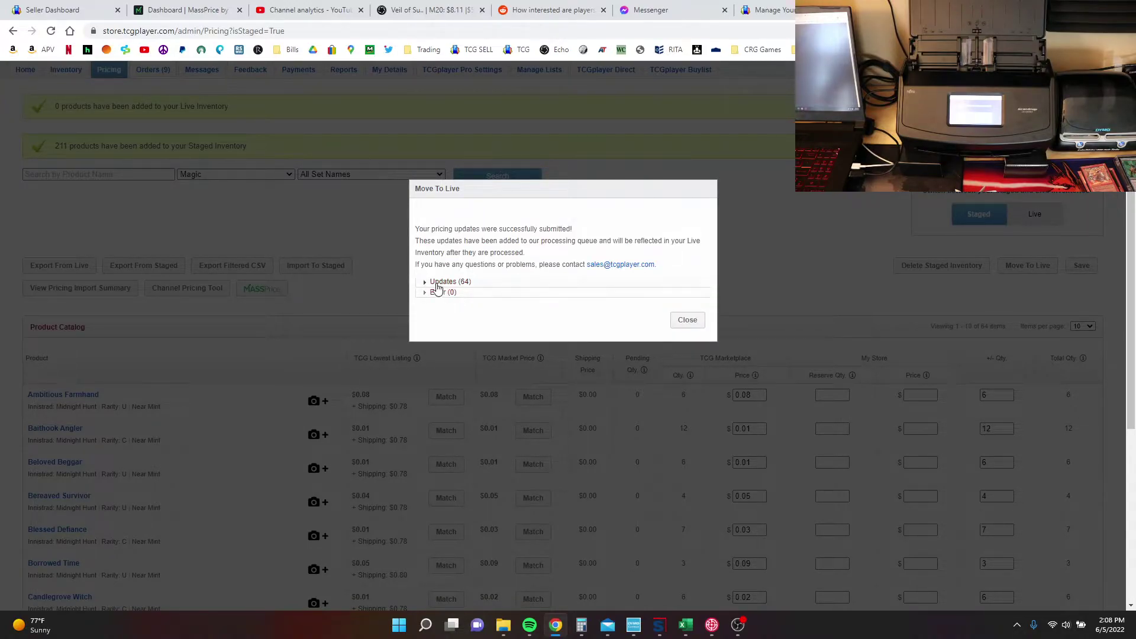
pyautogui.click(690, 320)
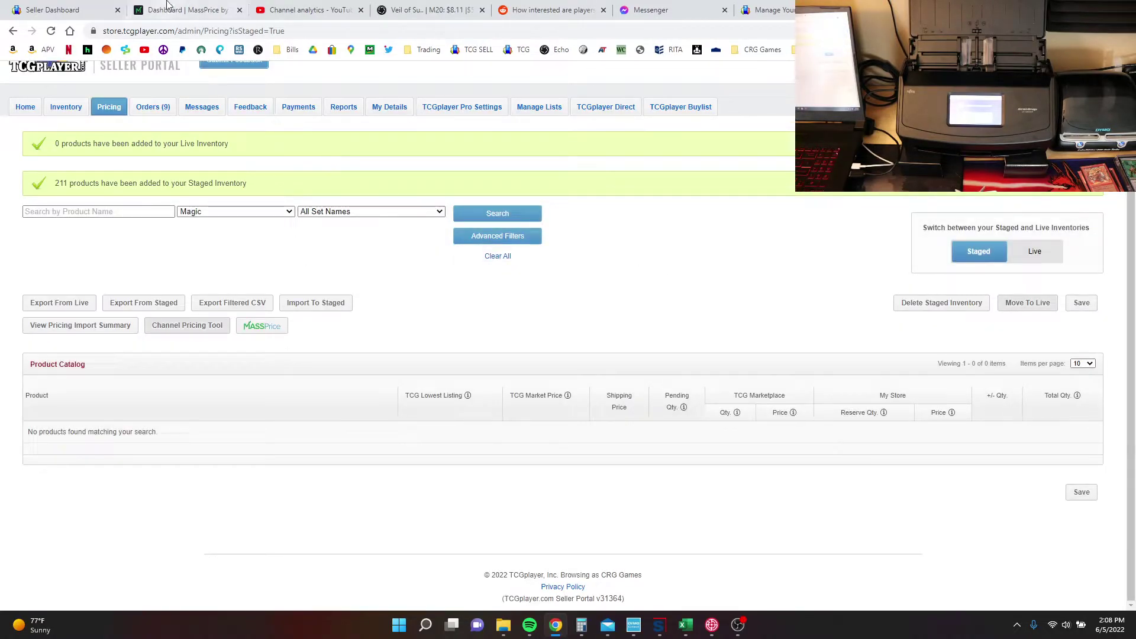
# Reload MassPrice and run the Market Price Mid Day CULT pricing rule.
pyautogui.click(266, 327)
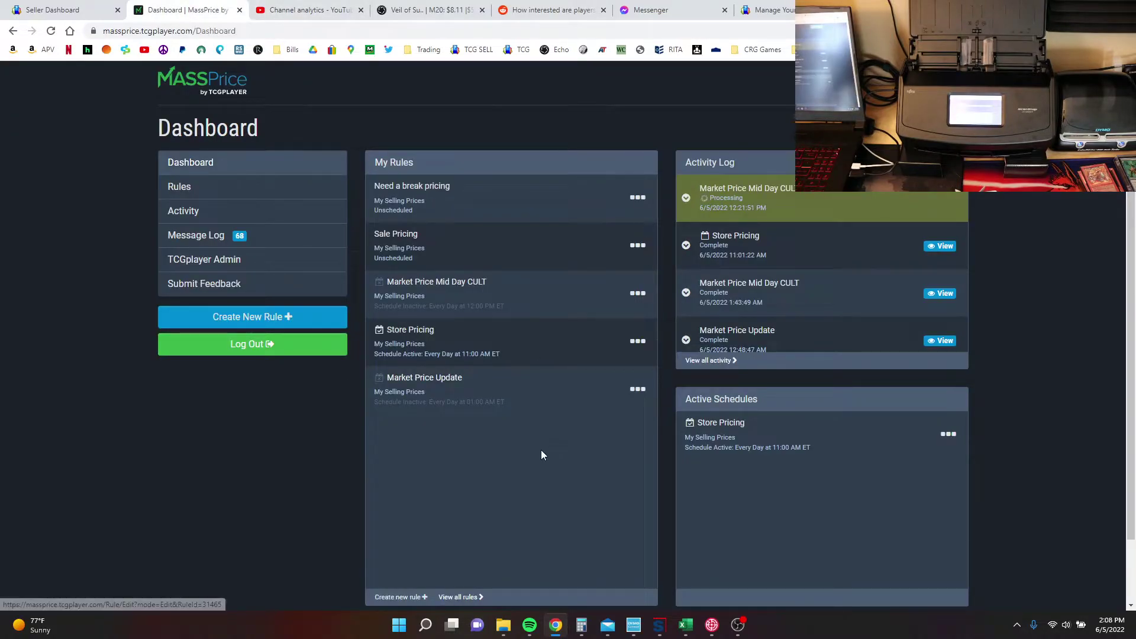
pyautogui.click(51, 30)
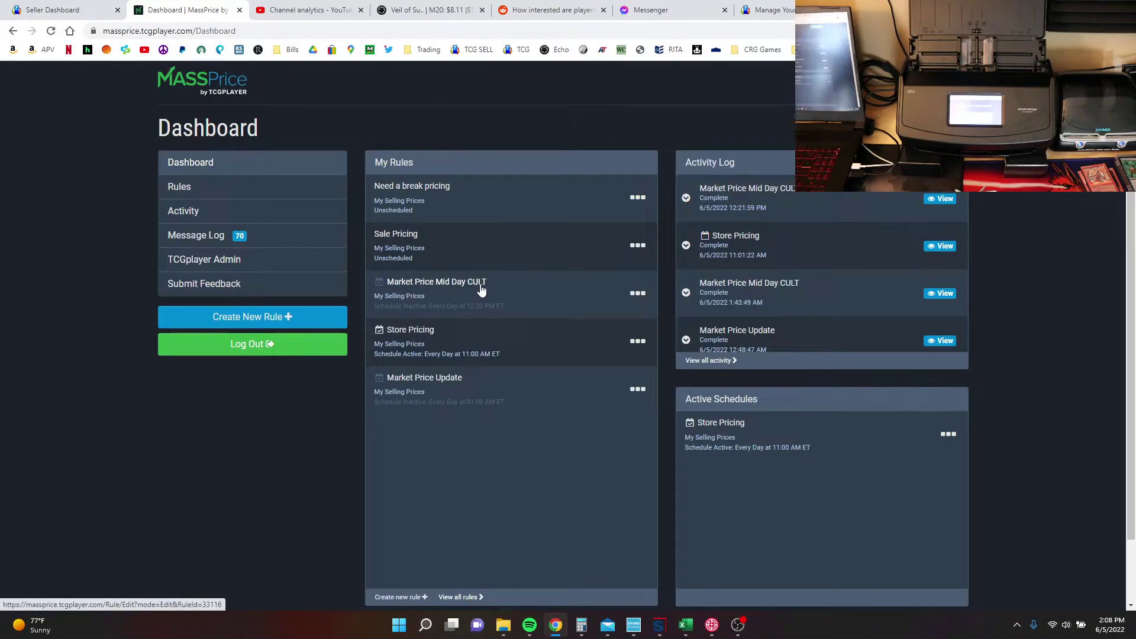
pyautogui.click(638, 293)
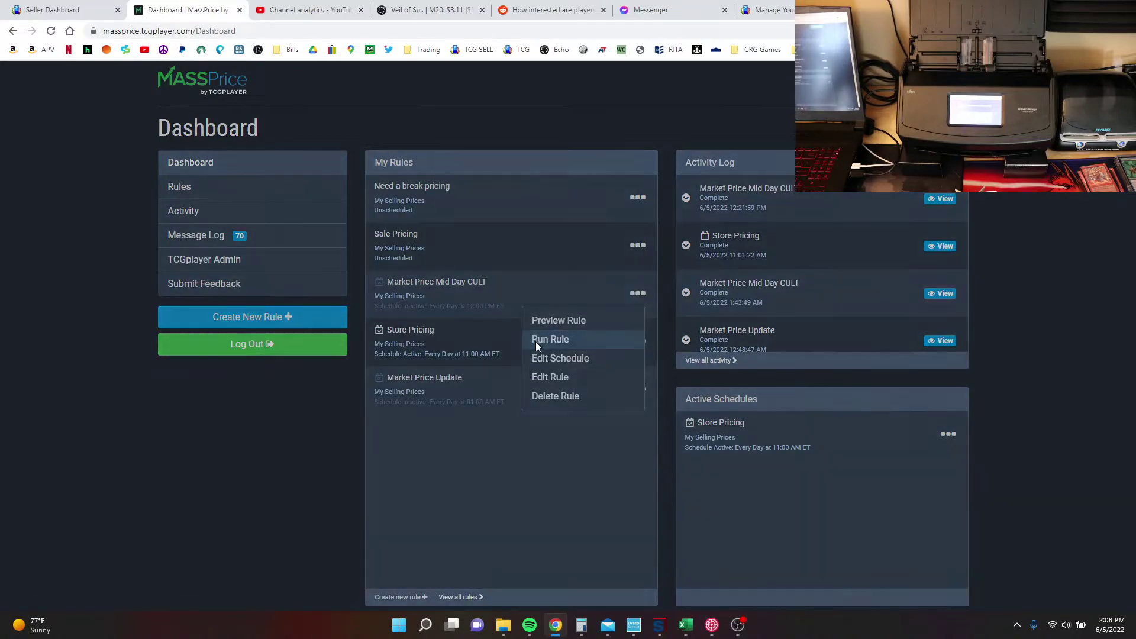
pyautogui.click(536, 344)
pyautogui.click(657, 196)
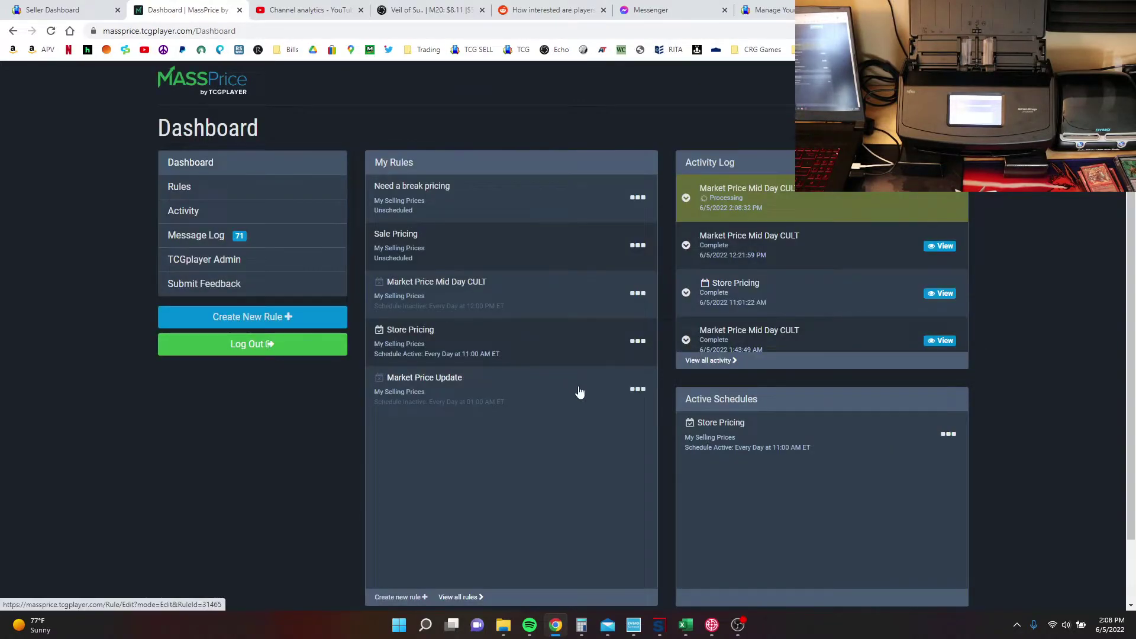
# Reload the Seller Dashboard to show the updated 15,328 inventory total.
pyautogui.click(64, 7)
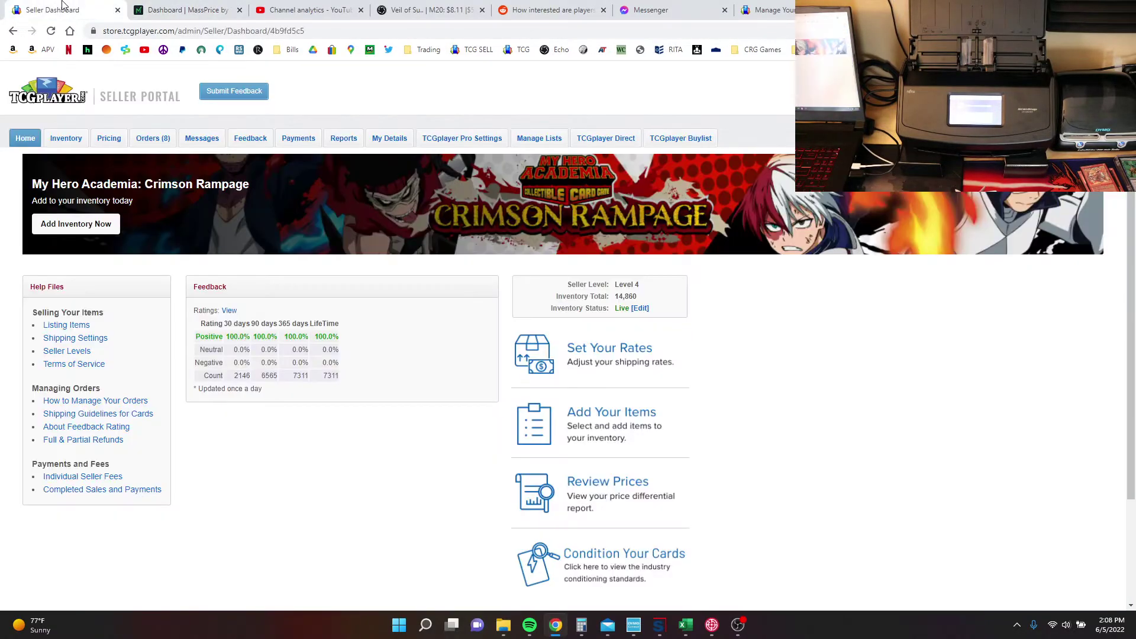
pyautogui.click(50, 31)
# Bring Quicklist forward and clear the submitted Innistrad: Midnight Hunt card list.
pyautogui.moveTo(713, 631)
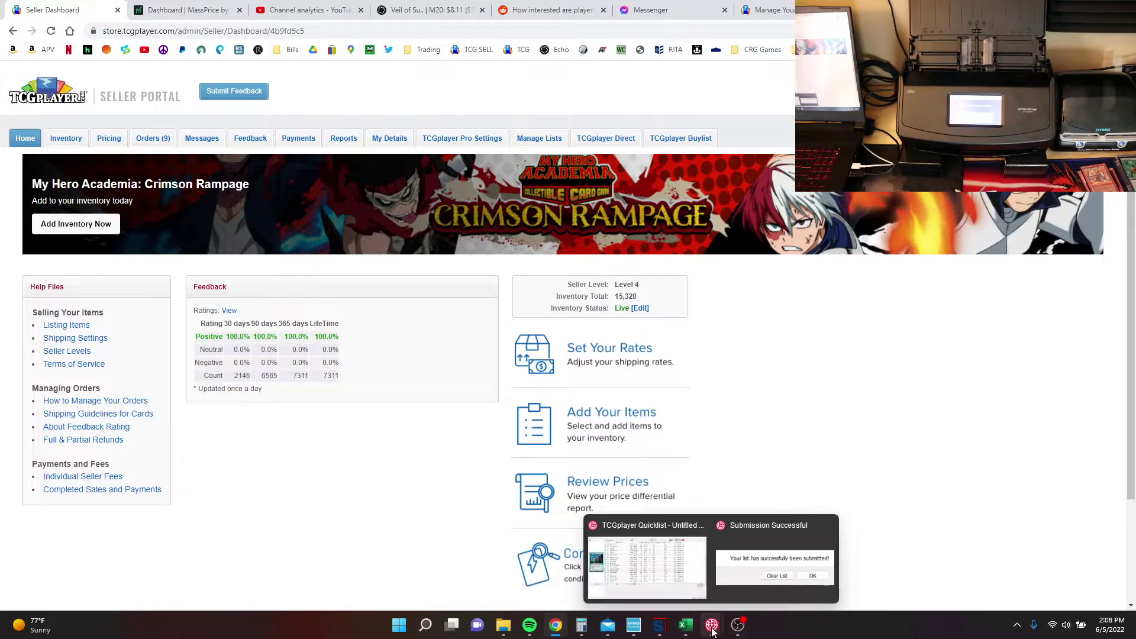
pyautogui.click(701, 592)
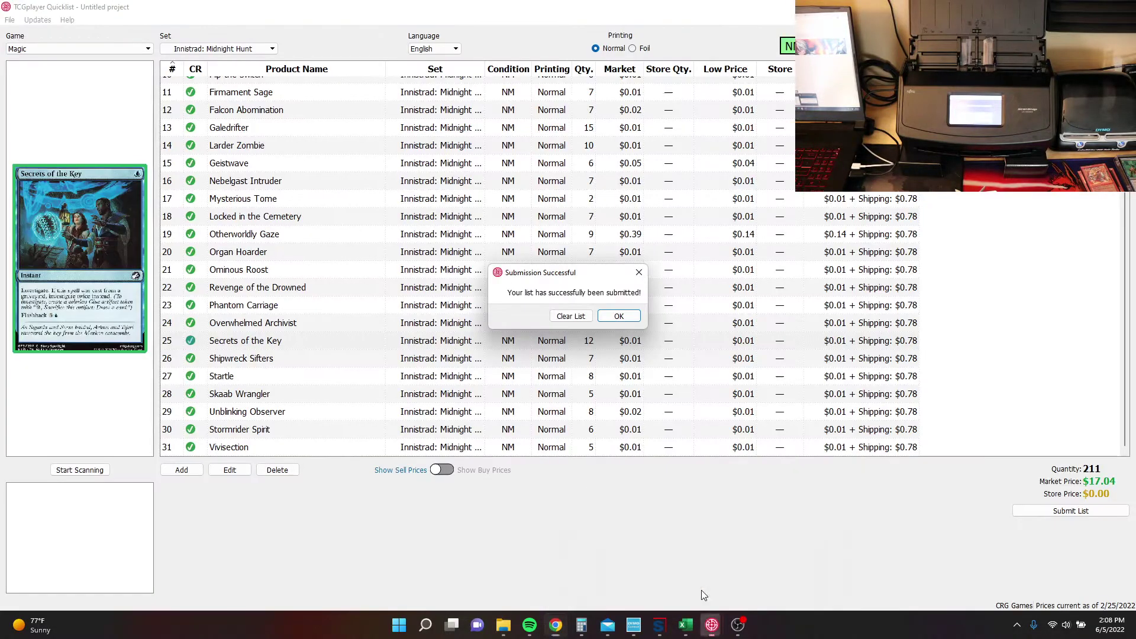
pyautogui.click(561, 318)
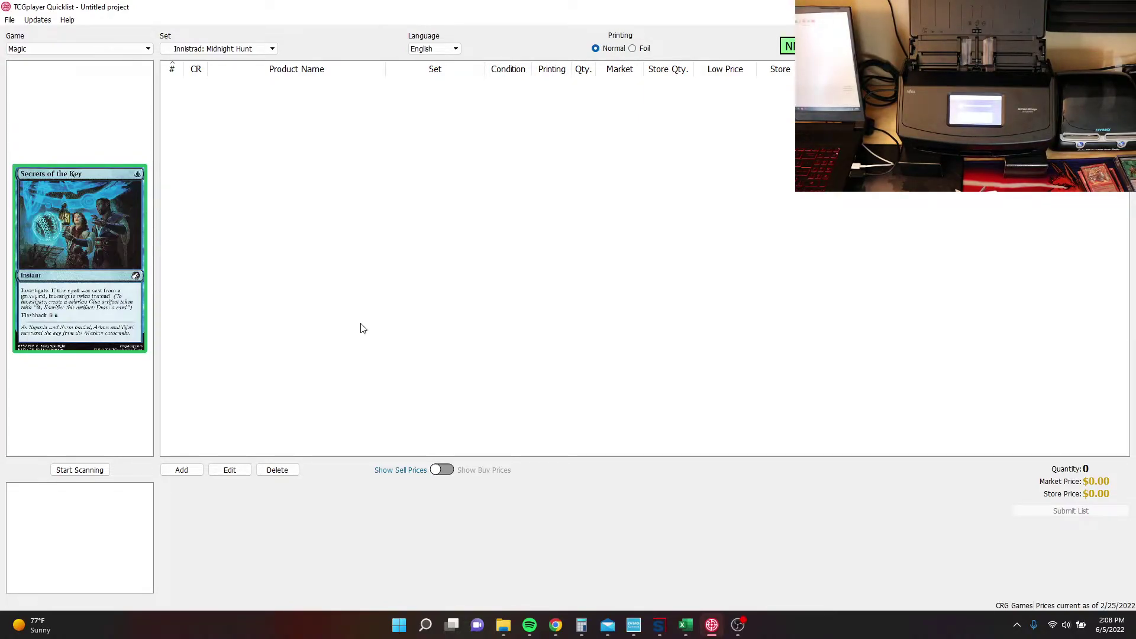
# Change the Set filter from Innistrad: Midnight Hunt to All Sets.
pyautogui.click(213, 49)
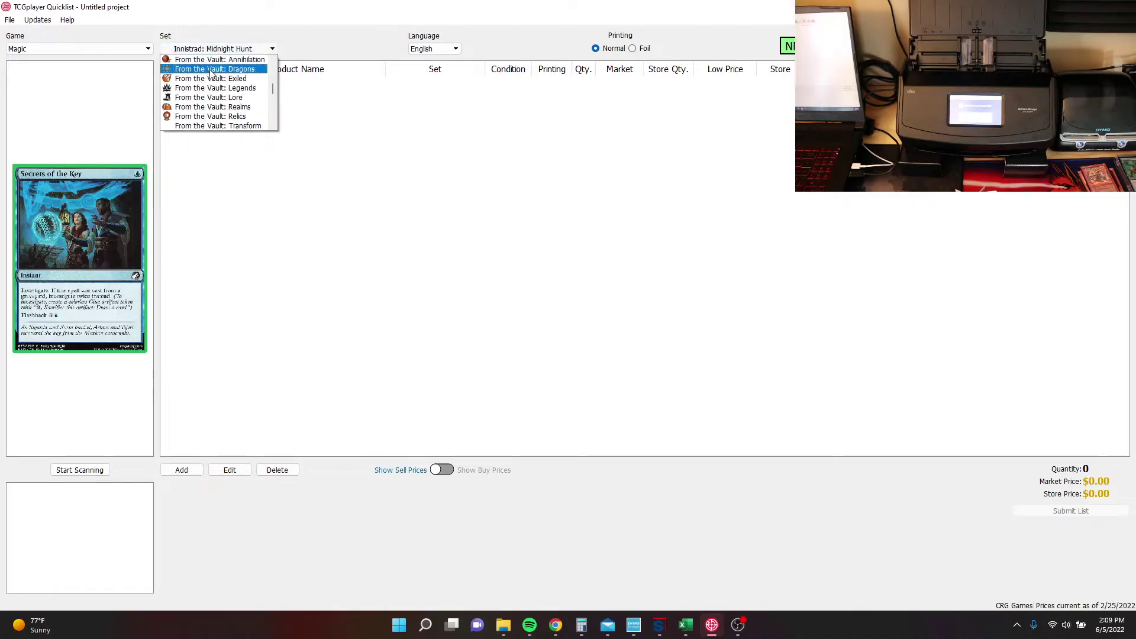
pyautogui.scroll(20, 211, 73)
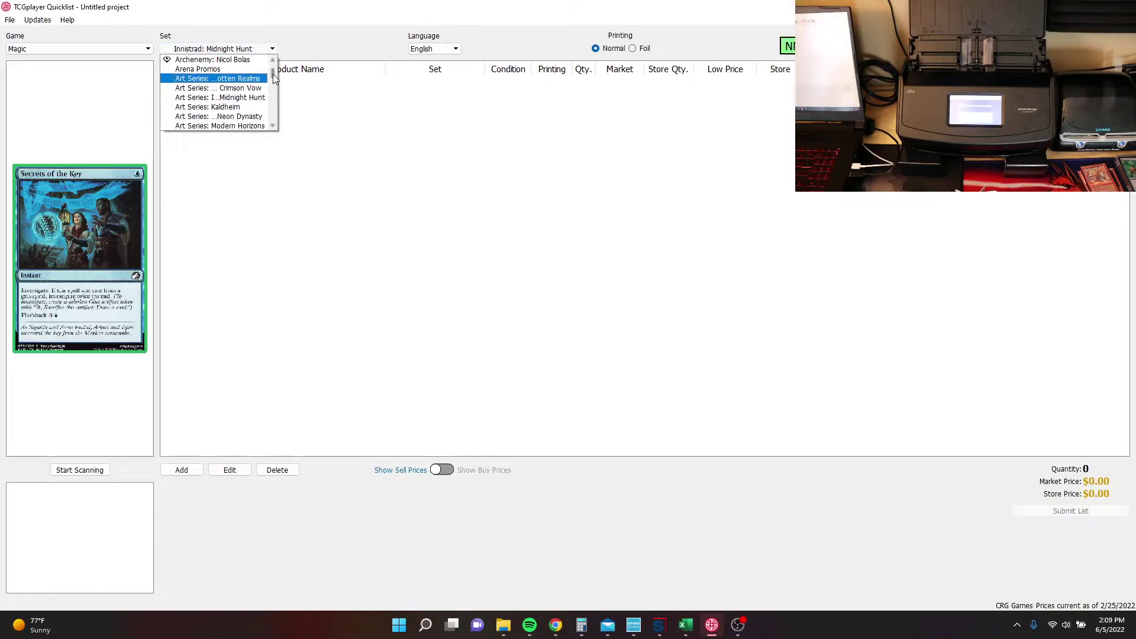
pyautogui.scroll(5, 274, 79)
pyautogui.click(201, 59)
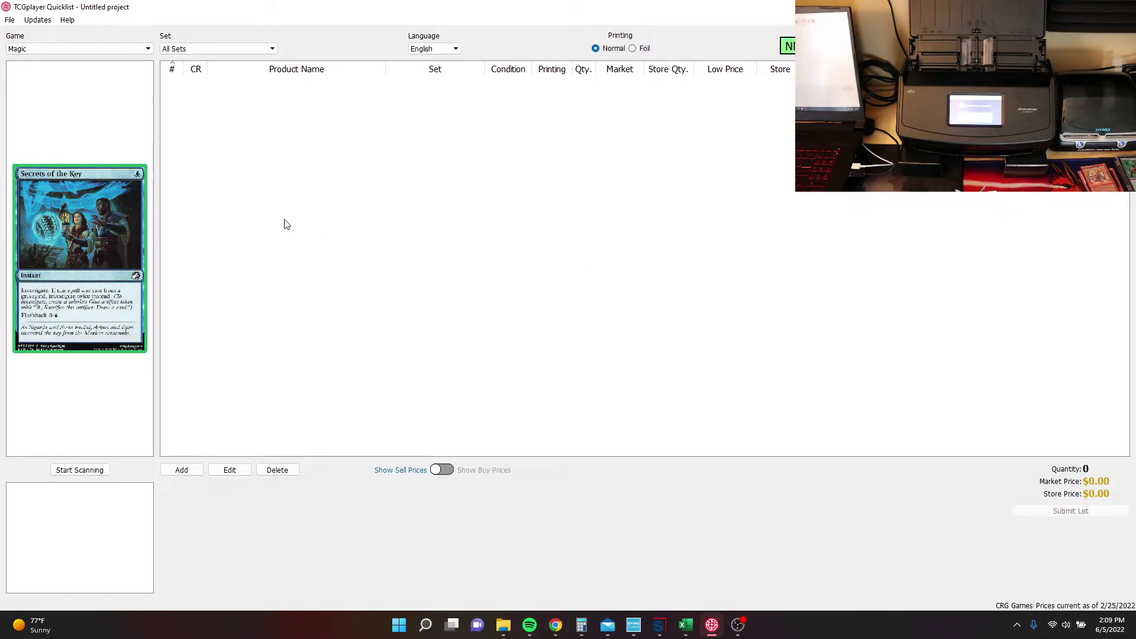
# Show the File menu options for the empty Untitled project.
pyautogui.click(10, 19)
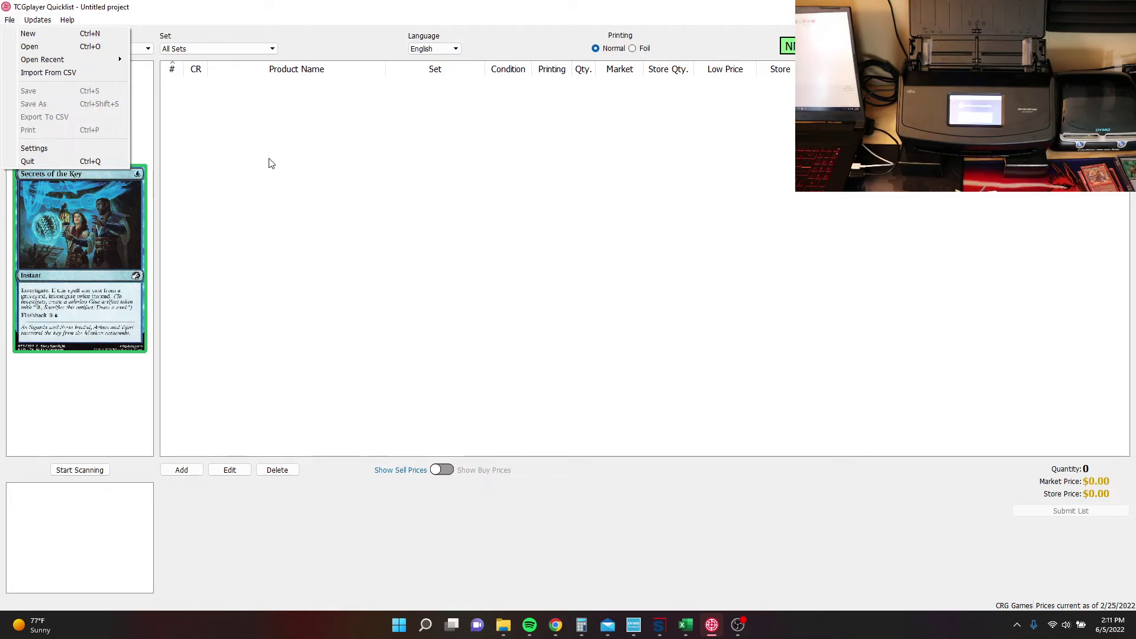
# Close the File menu, leaving the empty All Sets list showing.
pyautogui.click(271, 164)
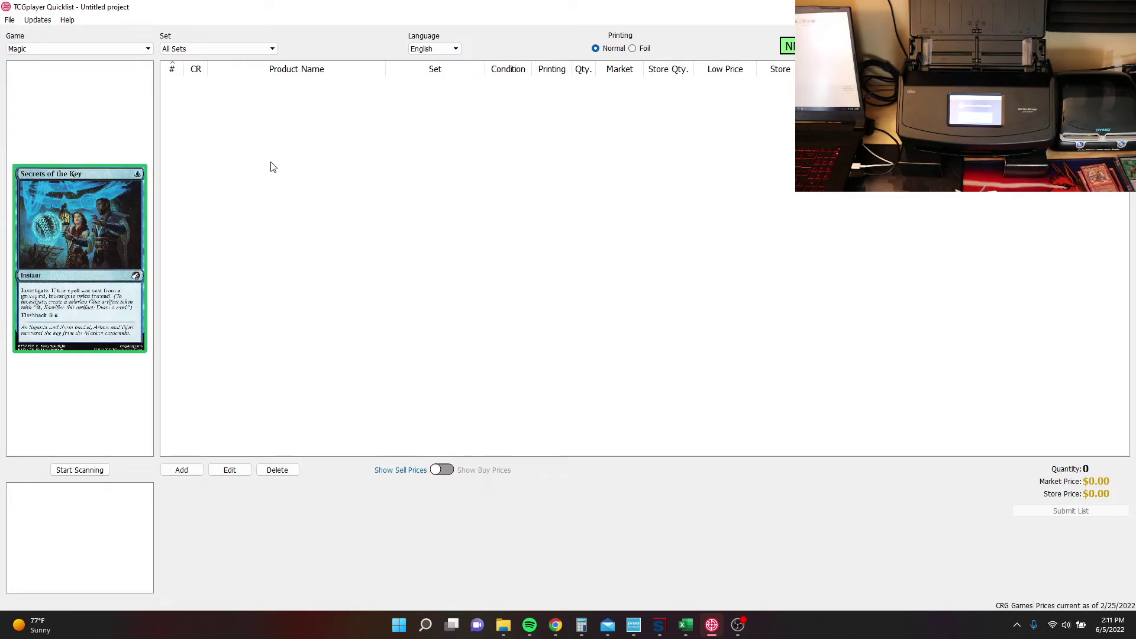